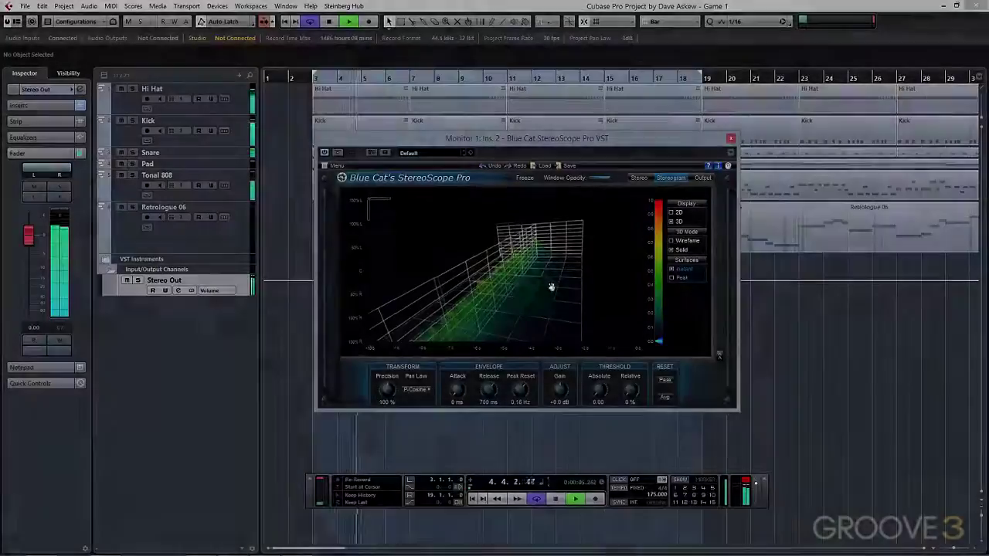
# - Switch StereoScope to the Stereogram page in 3D and rotate the surface to view the other side
pyautogui.moveTo(552, 283); pyautogui.dragTo(623, 284)
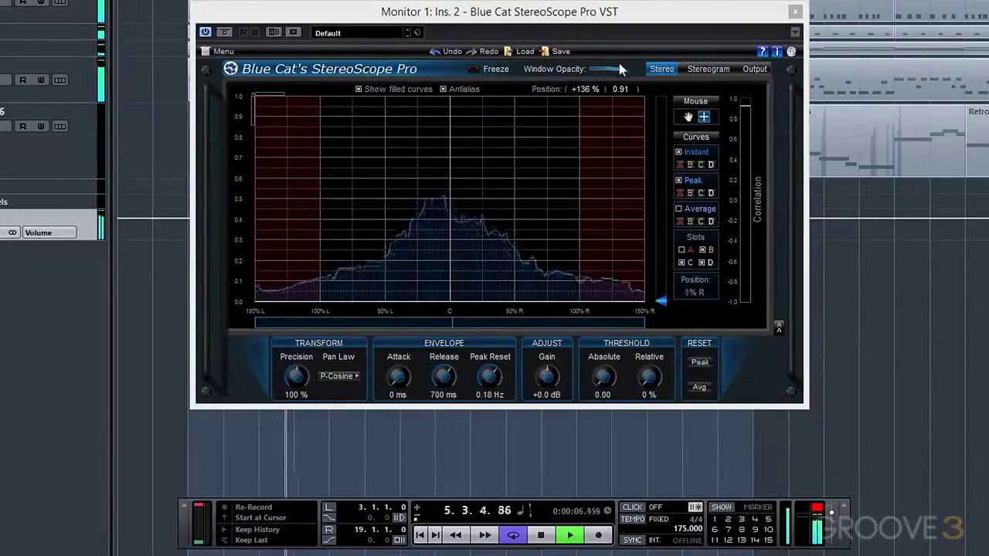
pyautogui.click(664, 69)
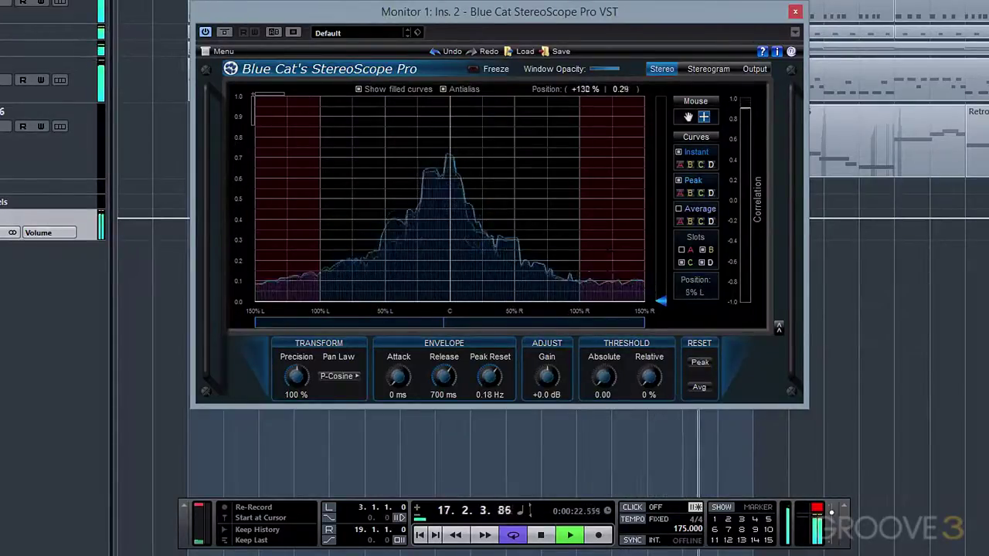
pyautogui.click(704, 69)
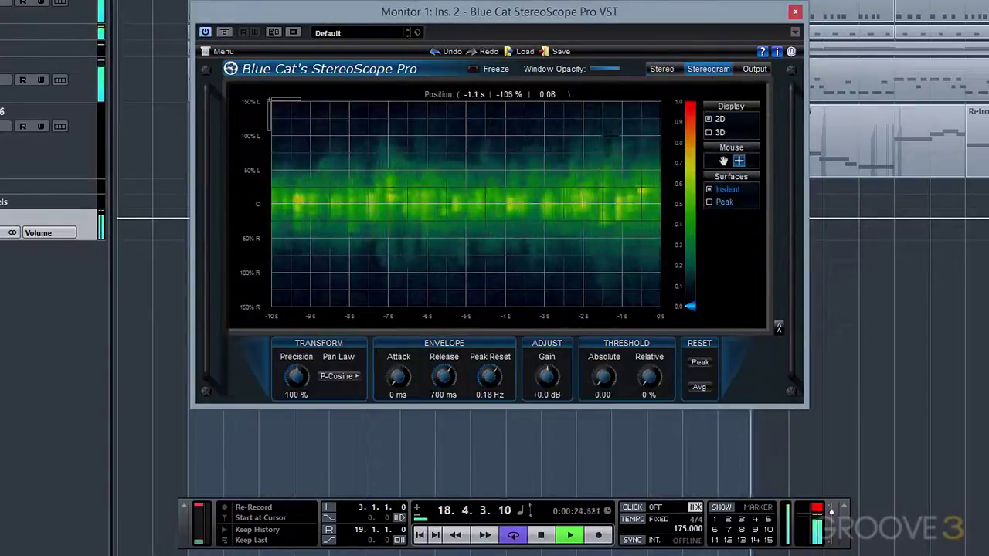
pyautogui.click(709, 132)
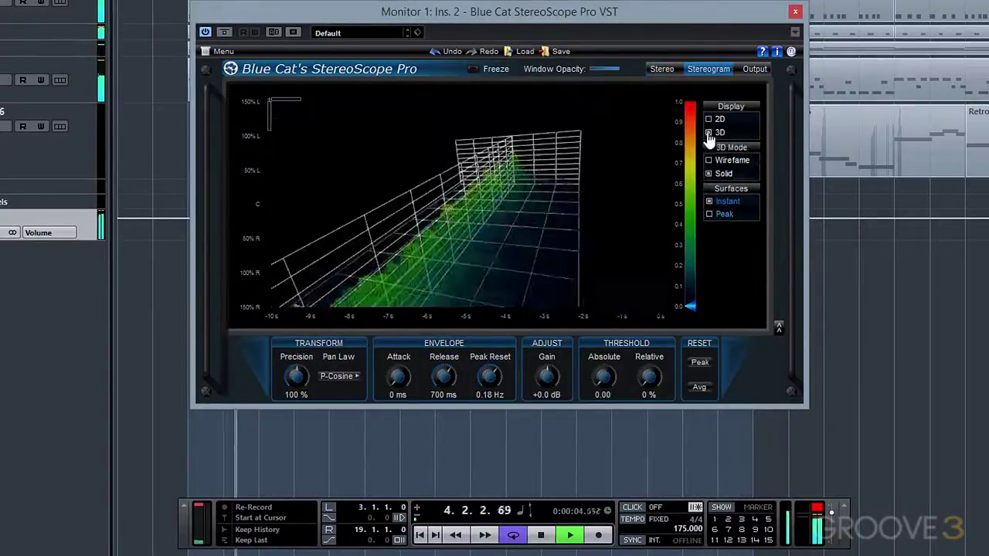
pyautogui.moveTo(535, 228); pyautogui.dragTo(391, 225)
# - Check the Transformed Output Positions graph, then return to the Stereo position view
pyautogui.click(751, 75)
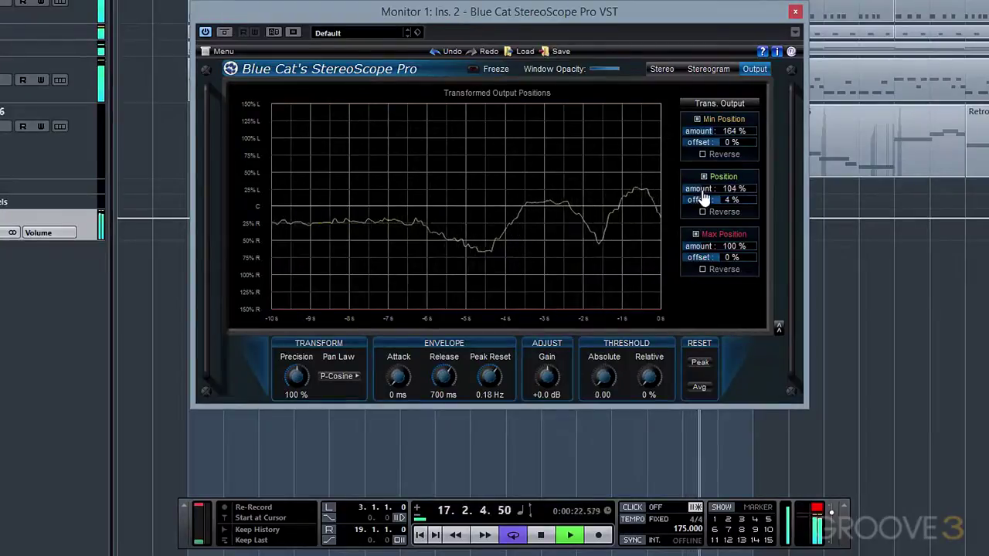
pyautogui.click(661, 71)
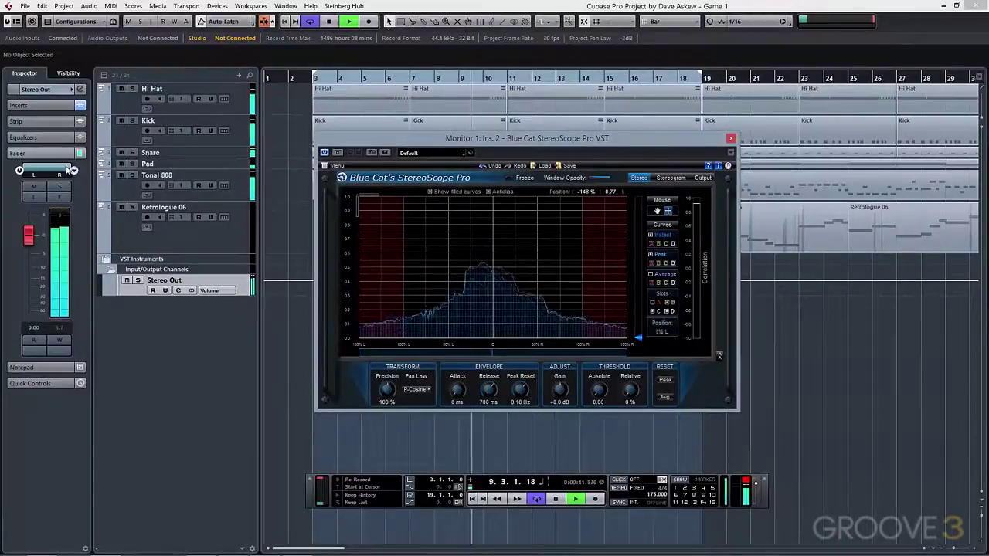
# - Pan the Stereo Out mix toward the left, then bring it back to centre
pyautogui.moveTo(72, 170); pyautogui.dragTo(116, 132)
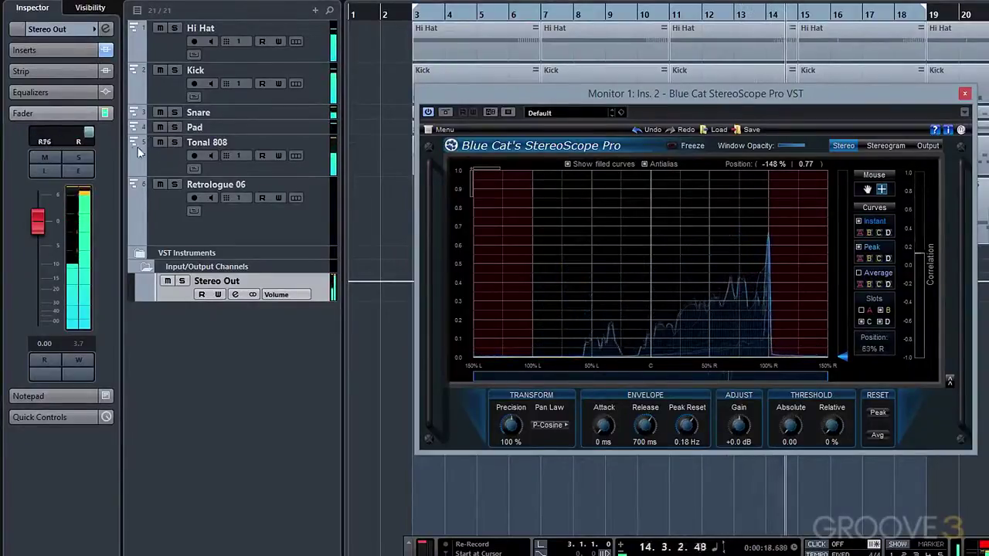
pyautogui.moveTo(93, 144); pyautogui.dragTo(76, 140)
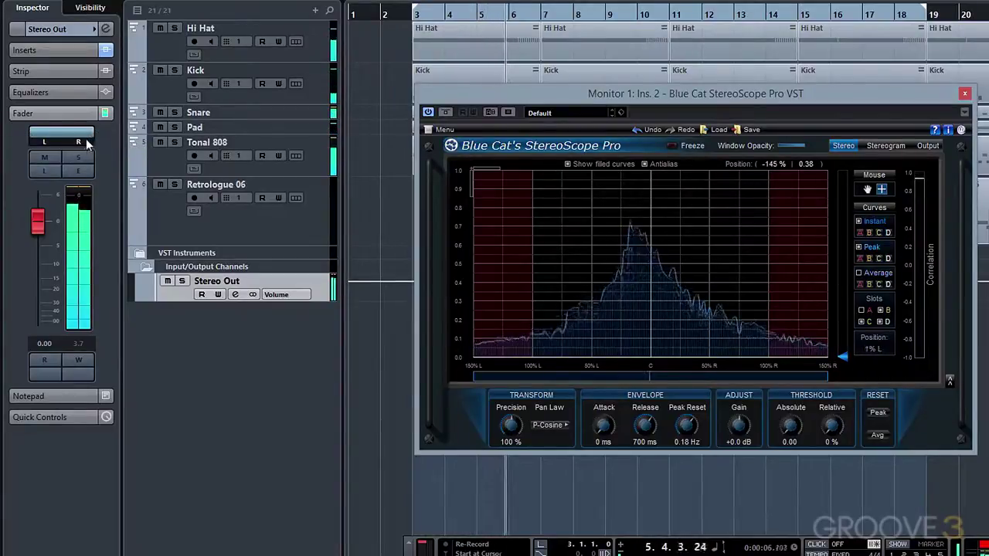
pyautogui.moveTo(85, 139); pyautogui.dragTo(122, 132)
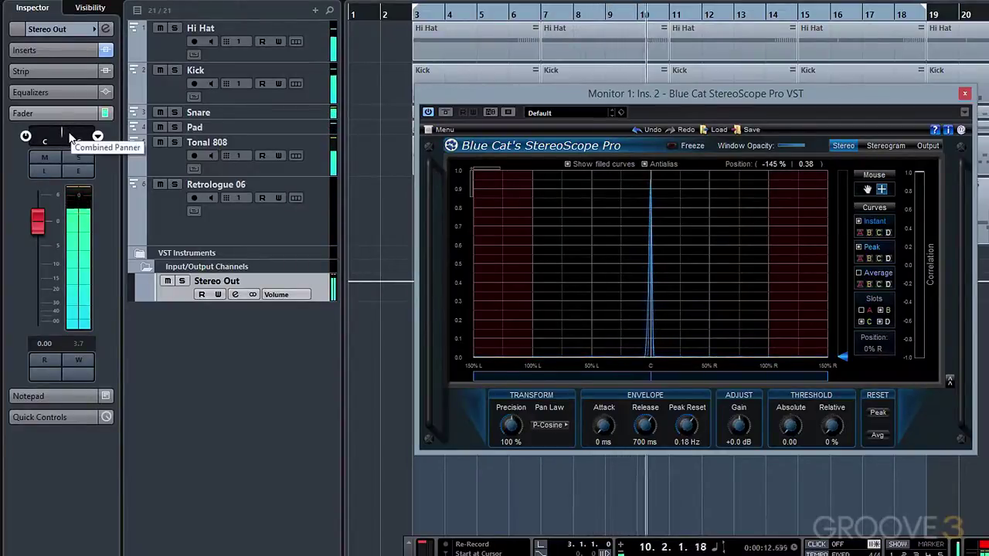
pyautogui.moveTo(71, 138); pyautogui.dragTo(77, 137)
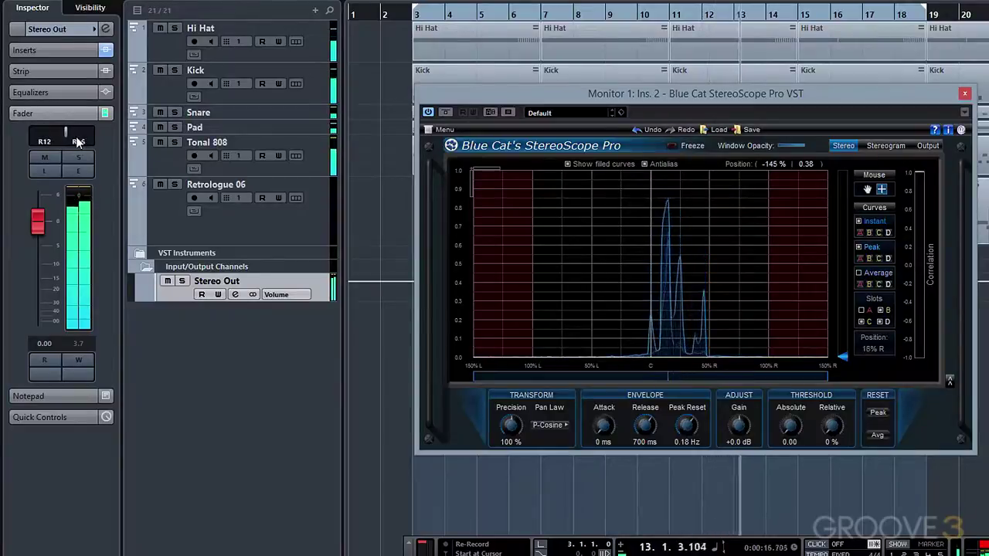
pyautogui.doubleClick(80, 133)
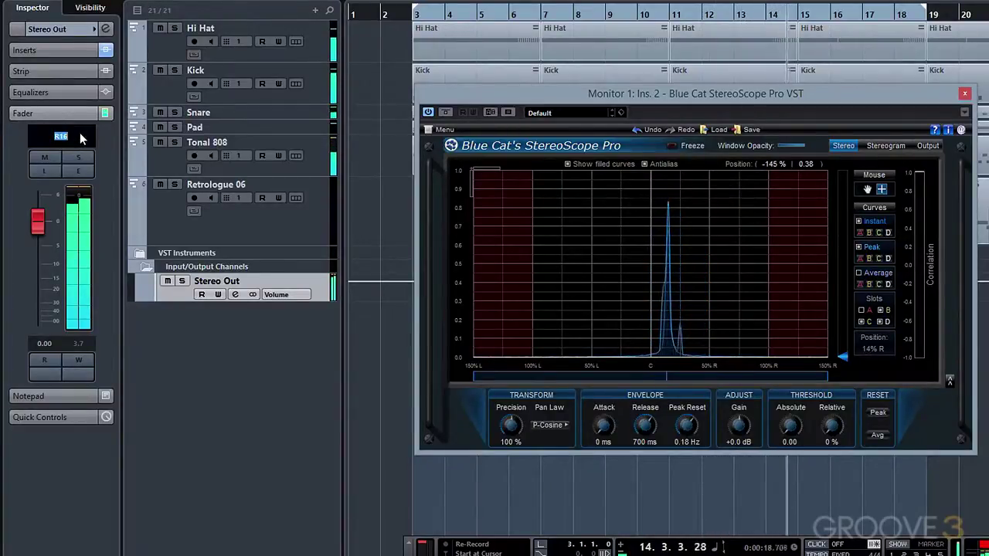
pyautogui.press('Return')
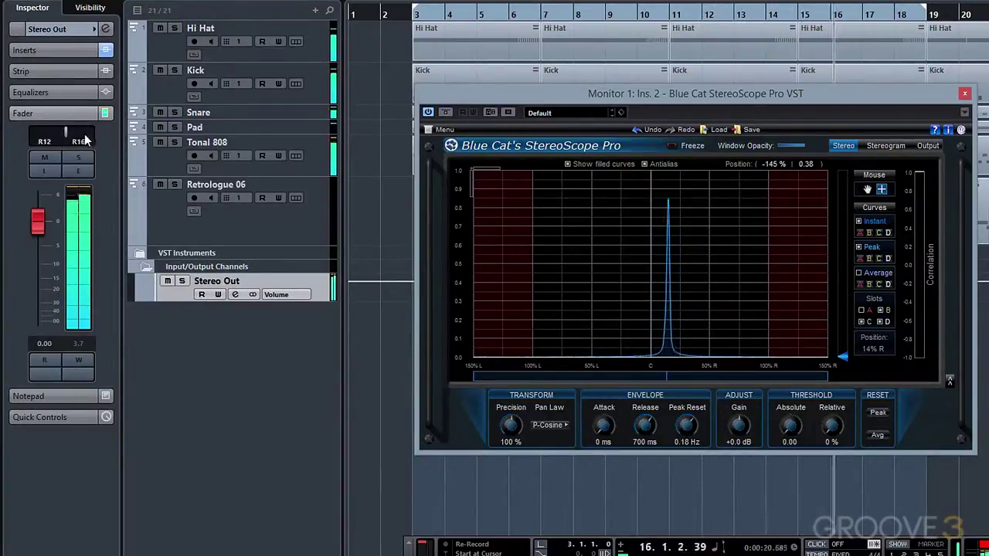
pyautogui.keyDown('ctrl'); pyautogui.click(84, 135); pyautogui.keyUp('ctrl')
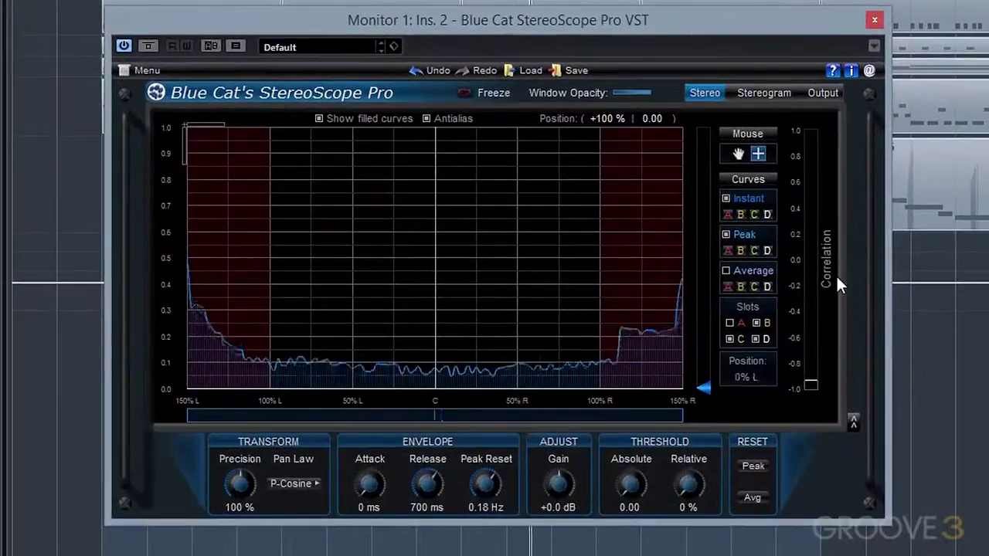
pyautogui.press('space')
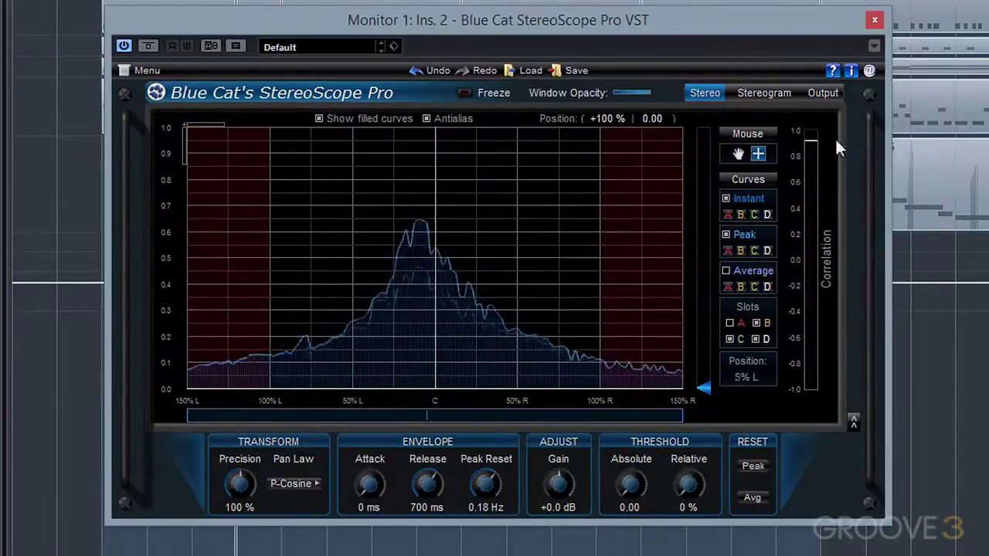
# - Set precision 78 %, attack 4 ms, release 544 ms, gain +3.0 dB, and absolute threshold 0.27
pyautogui.moveTo(243, 495); pyautogui.dragTo(241, 505)
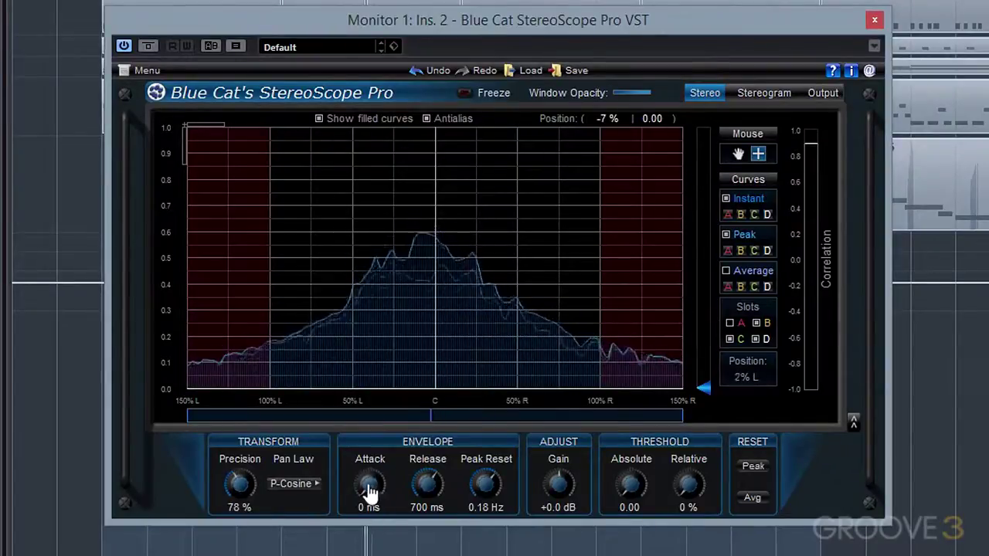
pyautogui.moveTo(371, 491); pyautogui.dragTo(366, 481)
pyautogui.moveTo(427, 482); pyautogui.dragTo(431, 492)
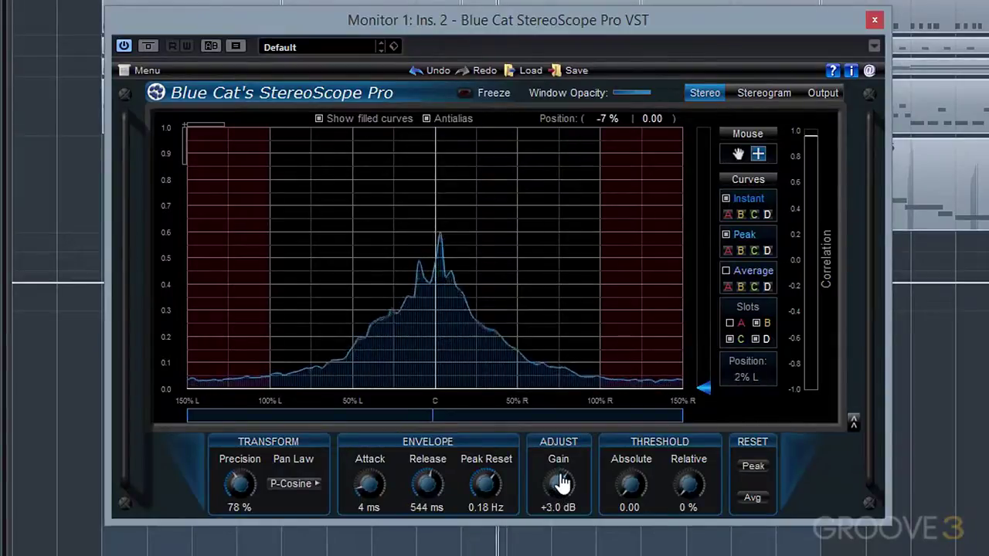
pyautogui.moveTo(562, 483); pyautogui.dragTo(550, 509)
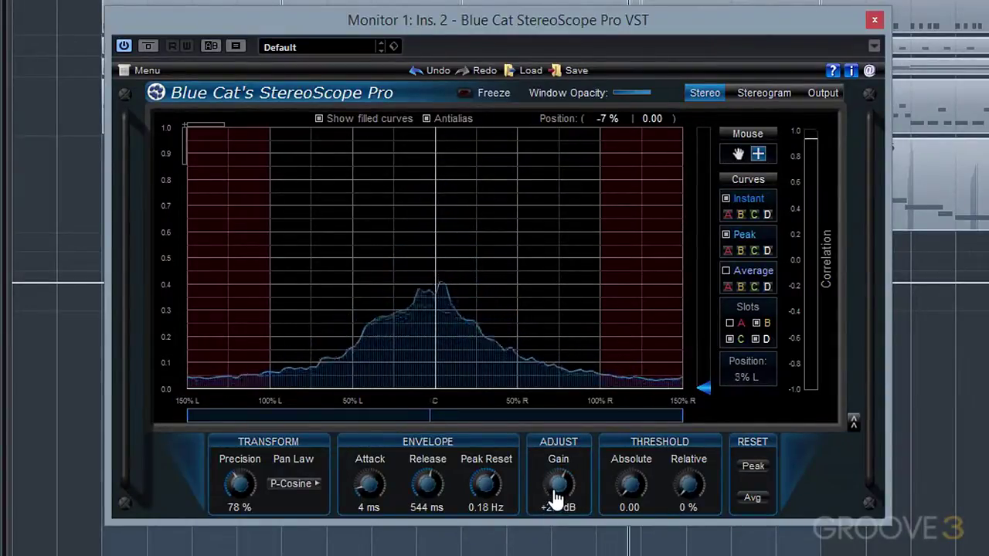
pyautogui.moveTo(705, 391); pyautogui.dragTo(707, 357)
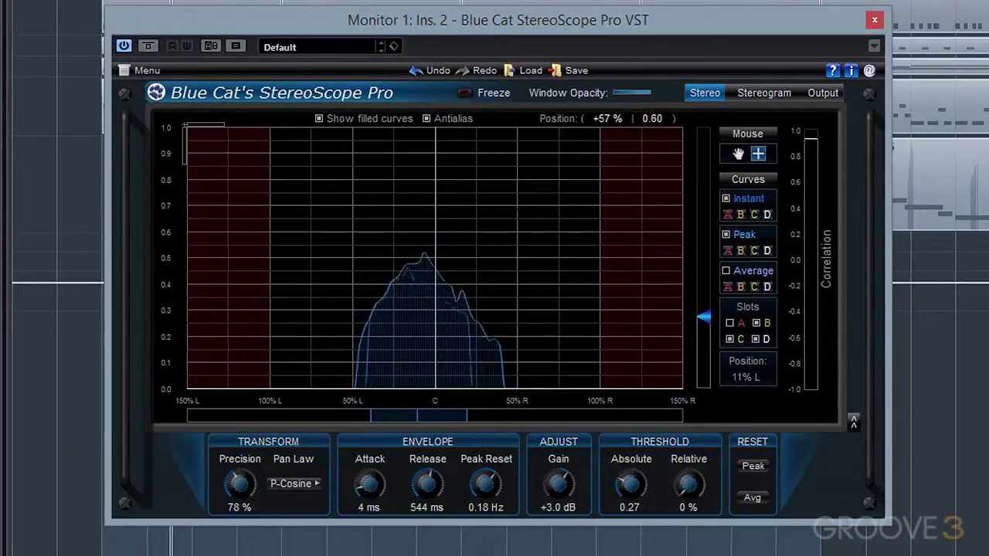
# - Rotate the 3D stereogram to a new angle, then return to the Stereo position view
pyautogui.click(772, 93)
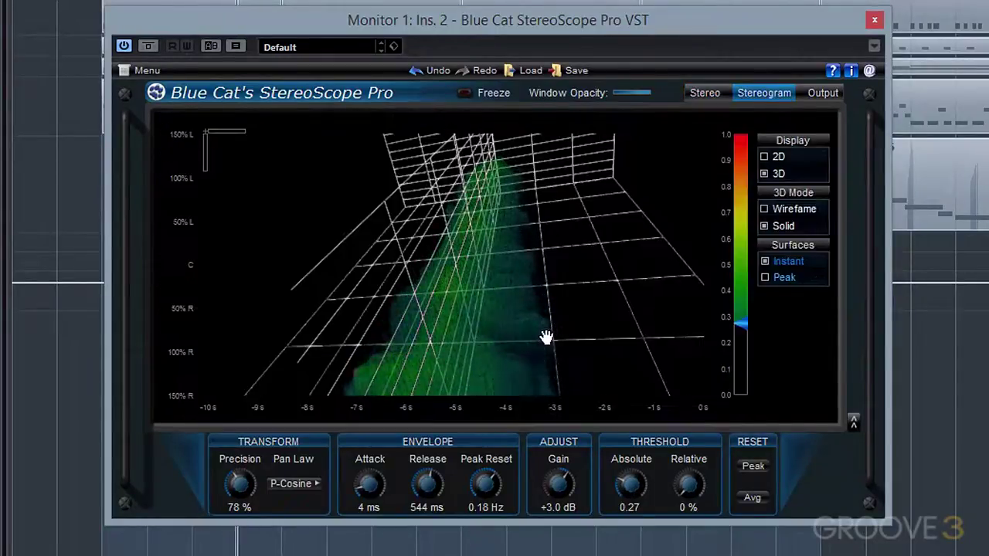
pyautogui.moveTo(546, 336); pyautogui.dragTo(384, 307)
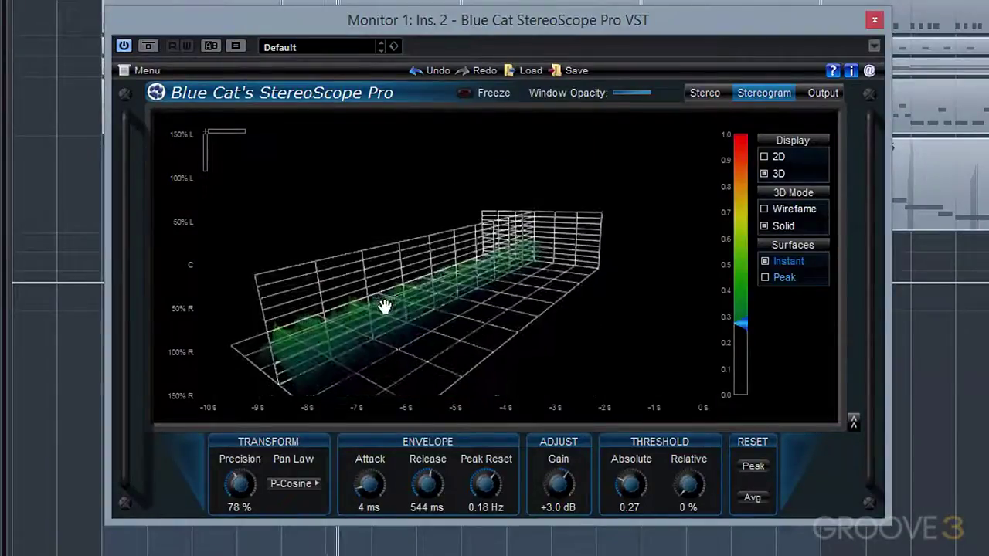
pyautogui.click(704, 94)
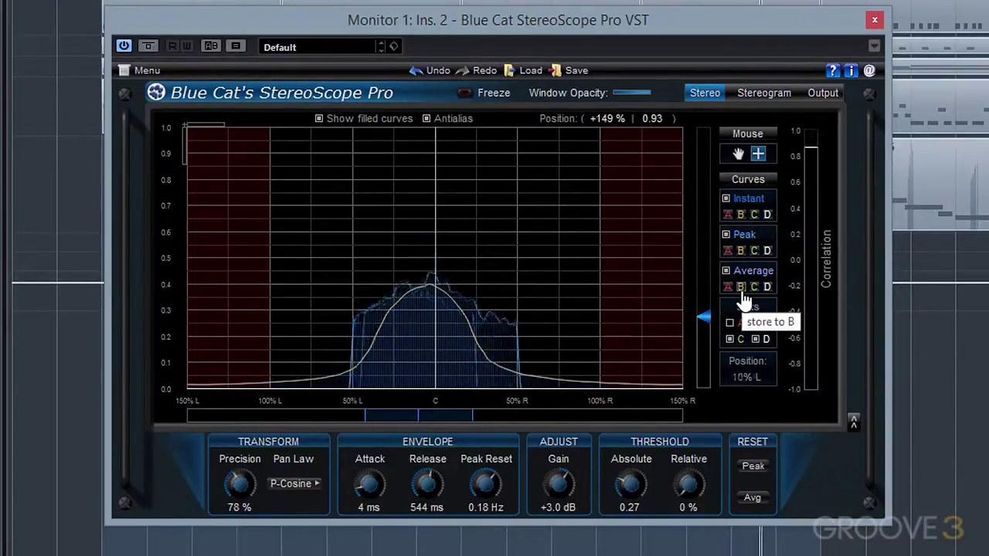
# - Overlay slot A's stored curve and open Global Settings on the MIDI Output tab
pyautogui.click(729, 323)
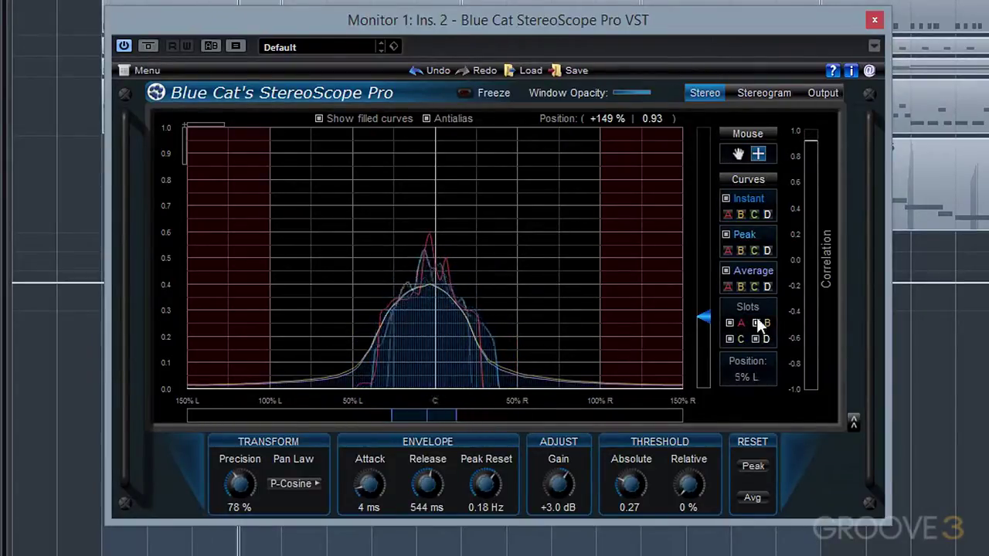
pyautogui.click(157, 74)
pyautogui.click(255, 240)
pyautogui.click(317, 21)
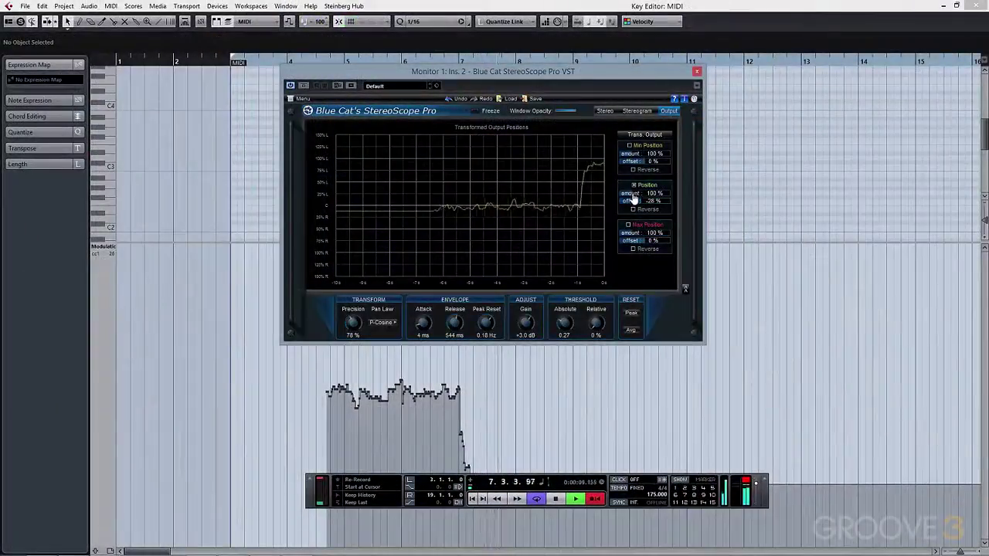
# - Raise the Position output amount to 148 % and enable automation output for Min Position
pyautogui.moveTo(634, 199); pyautogui.dragTo(640, 198)
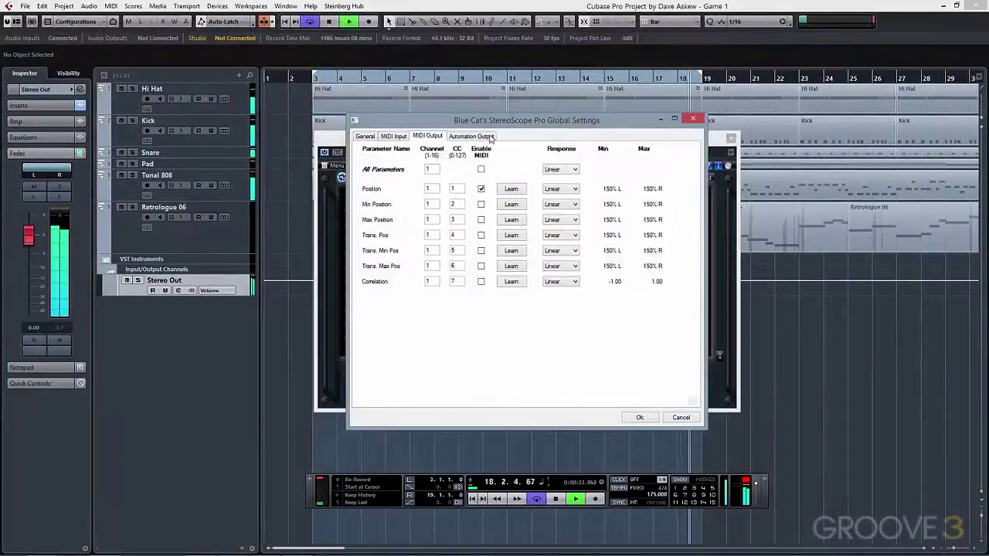
pyautogui.click(471, 136)
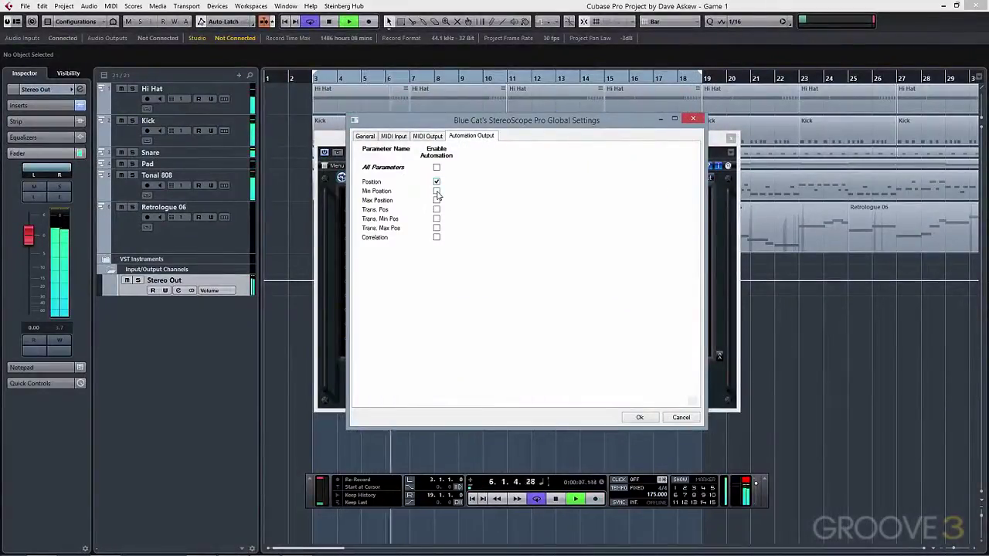
pyautogui.click(436, 192)
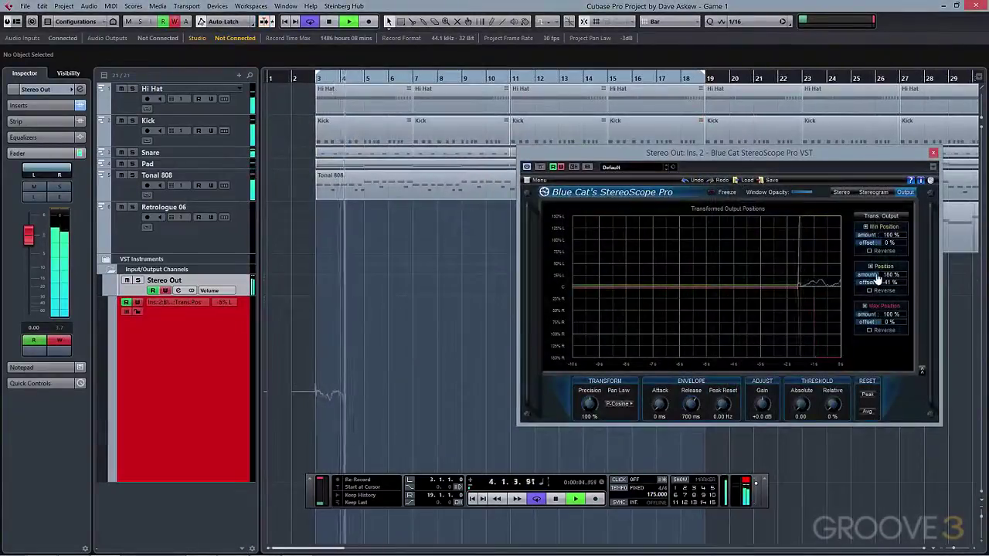